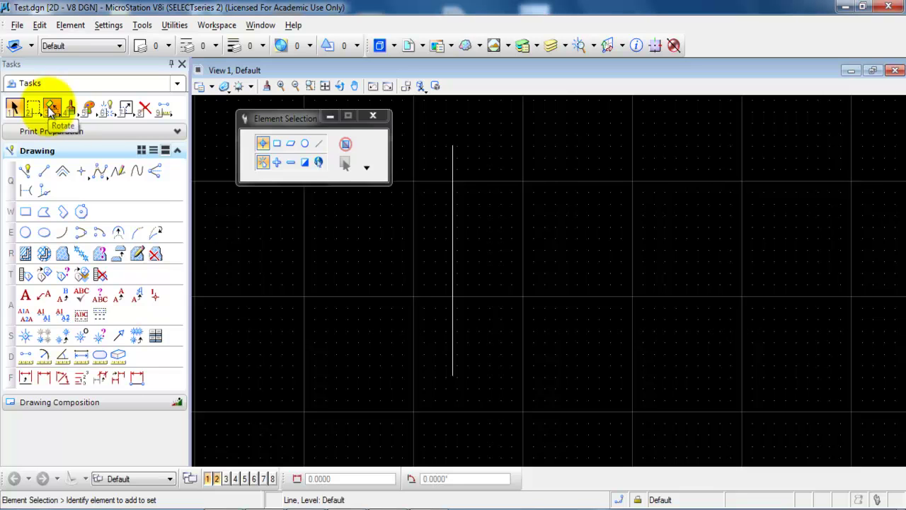
Swap the Rotate tool for Copy Element from the Manipulate flyout
left_click(49, 110)
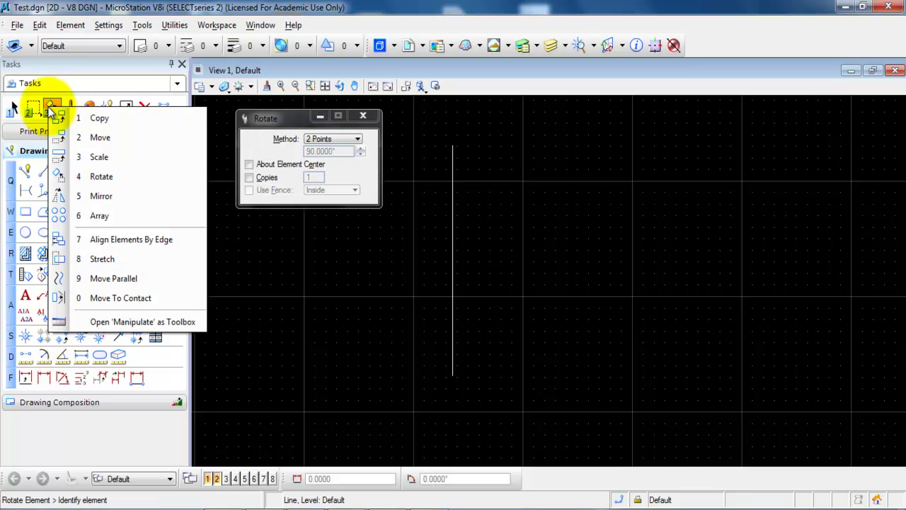
left_click(114, 117)
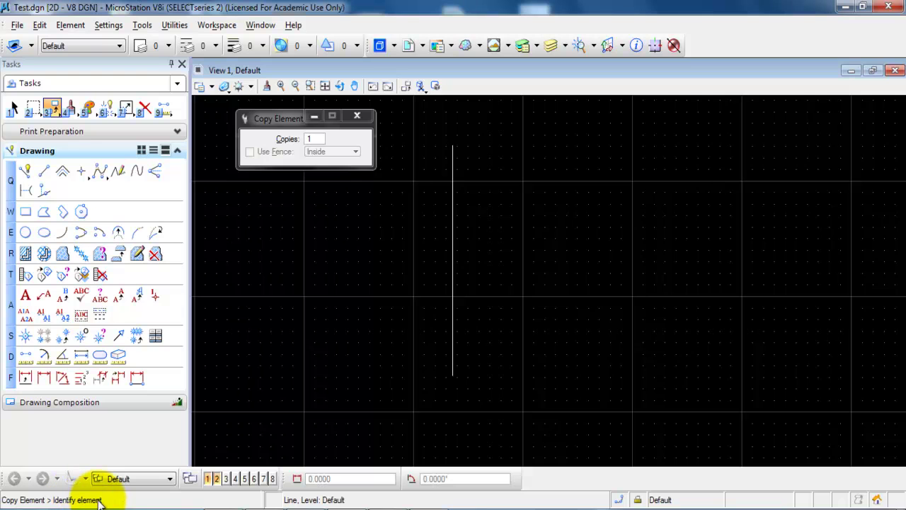
Copy the vertical line from its top end, entering distance 2 and angle 45 in AccuDraw
left_click(452, 146)
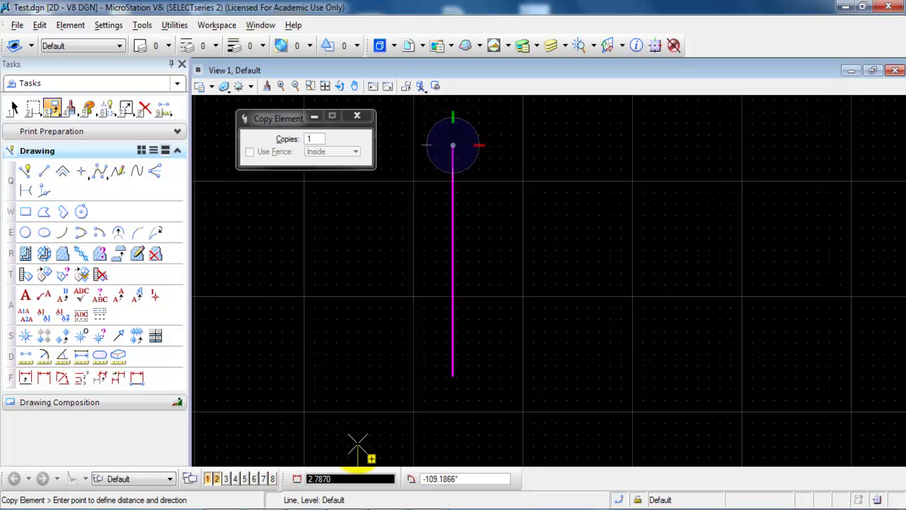
key("space")
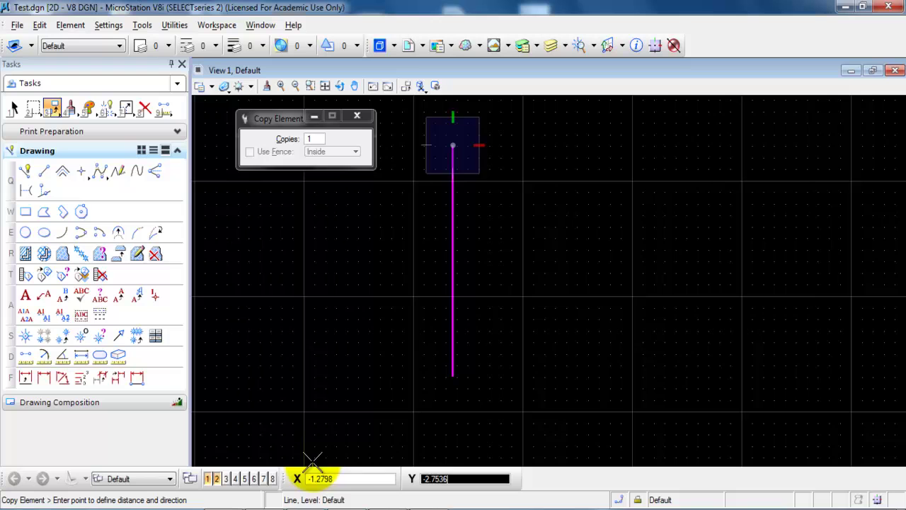
key("space")
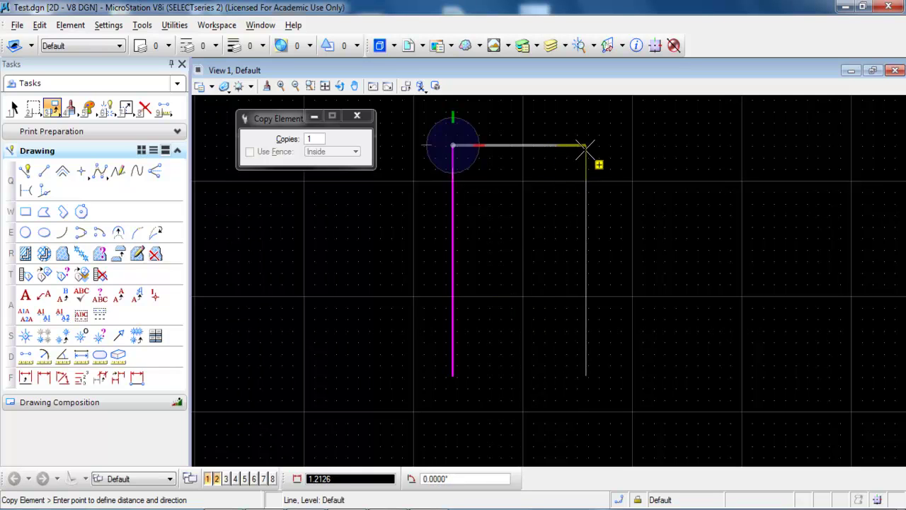
type("2")
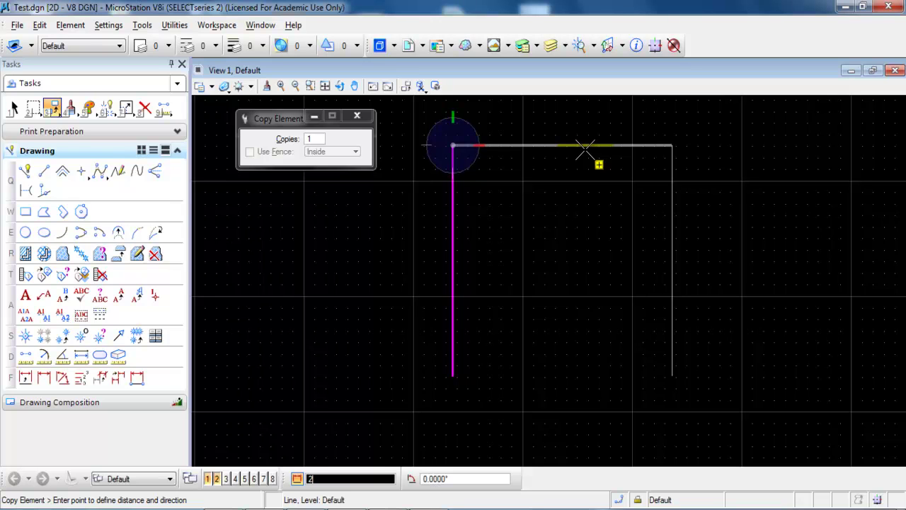
key("Tab")
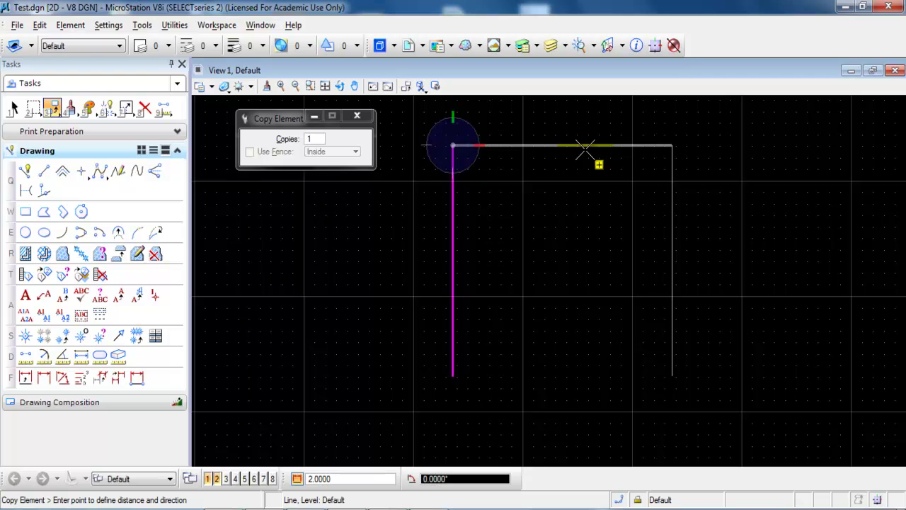
type("45")
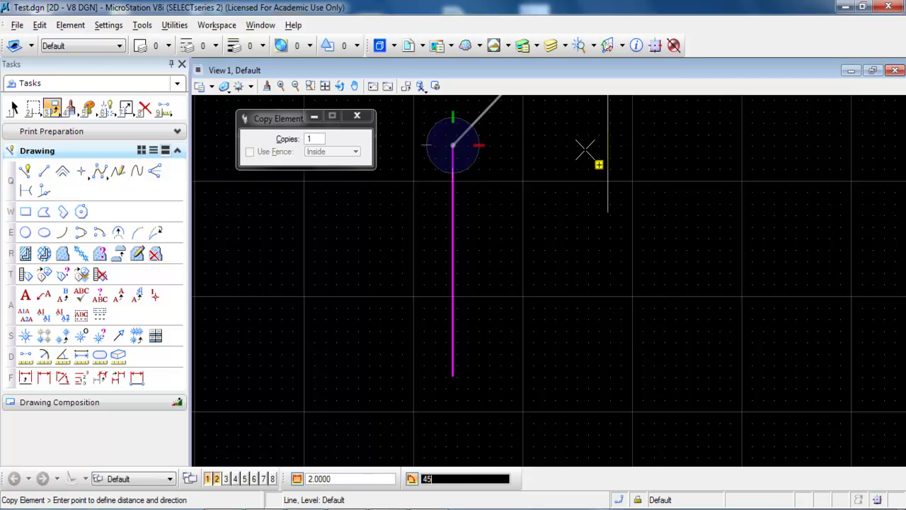
middle_click_drag(585, 150, 570, 270)
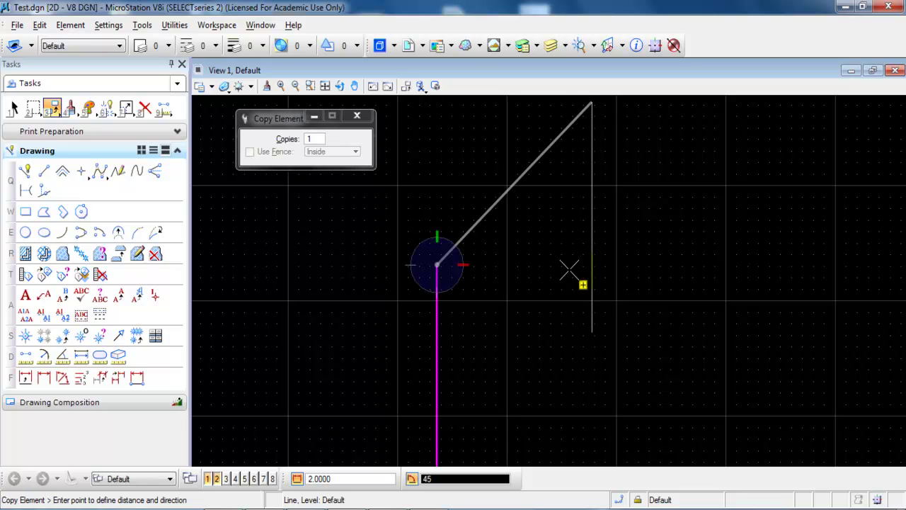
Place the copy 2 units away at 45°, then return to Element Selection and frame both lines
left_click(570, 270)
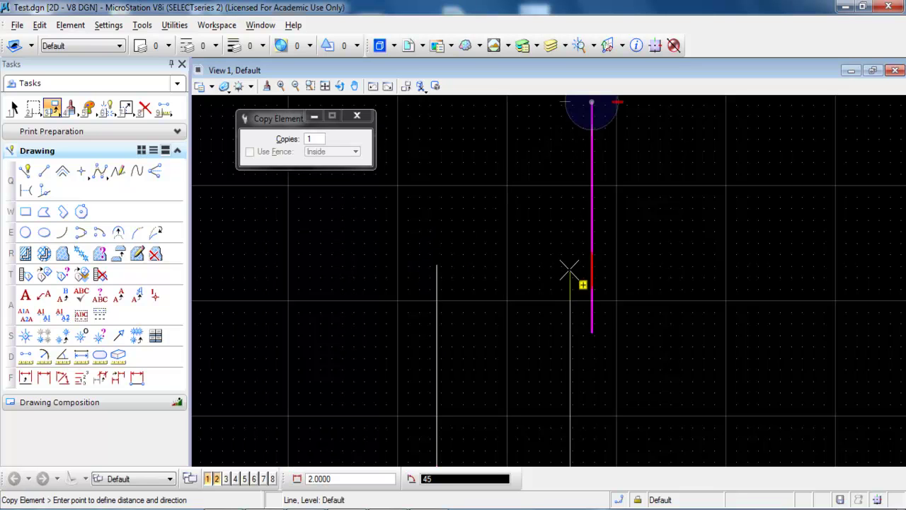
right_click(628, 247)
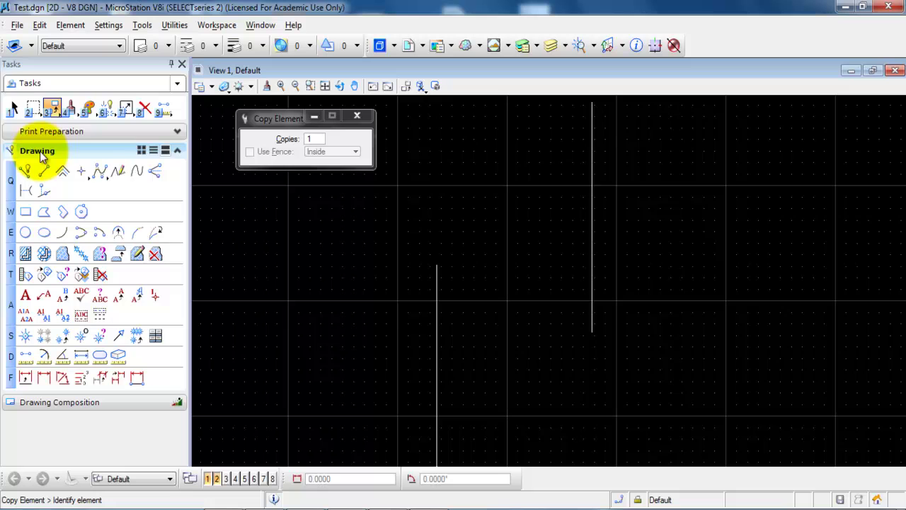
left_click(13, 107)
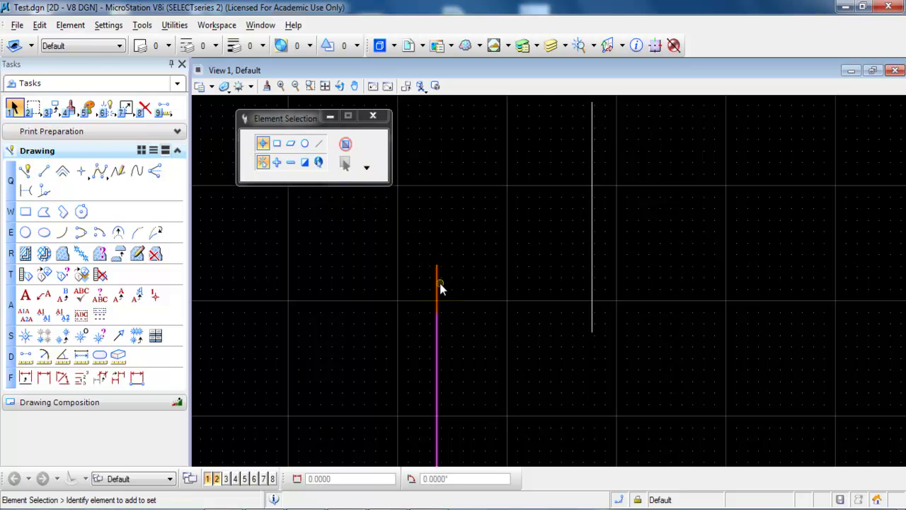
scroll(446, 234, "down", 3)
middle_click_drag(496, 328, 526, 359)
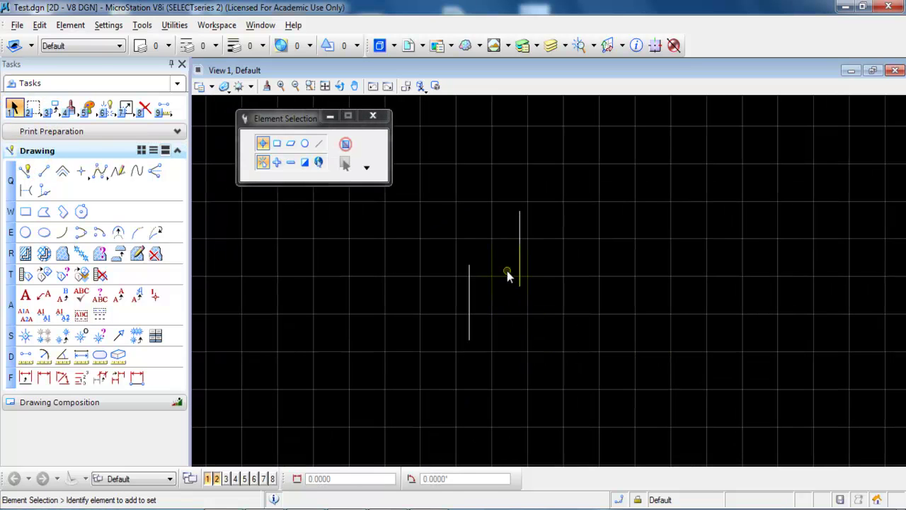
scroll(507, 271, "up", 2)
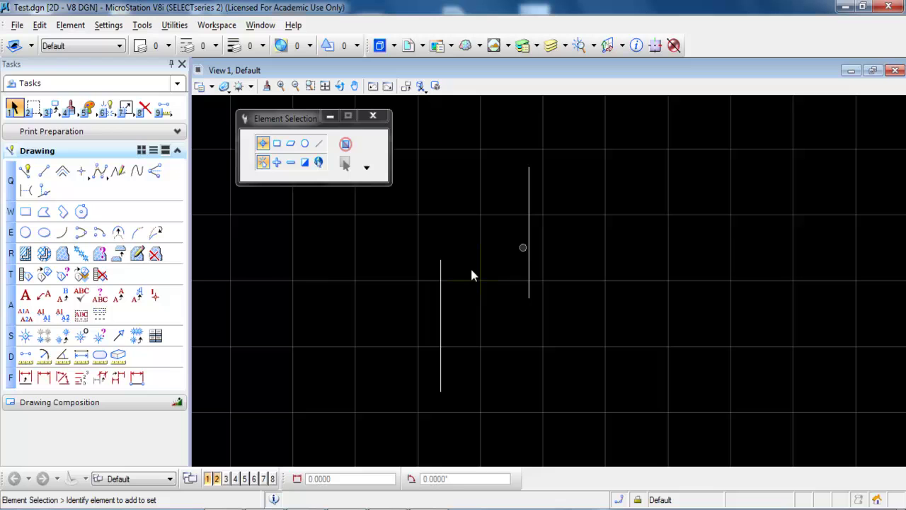
Move the upper copied line further to the right with Move Element
left_click(56, 109)
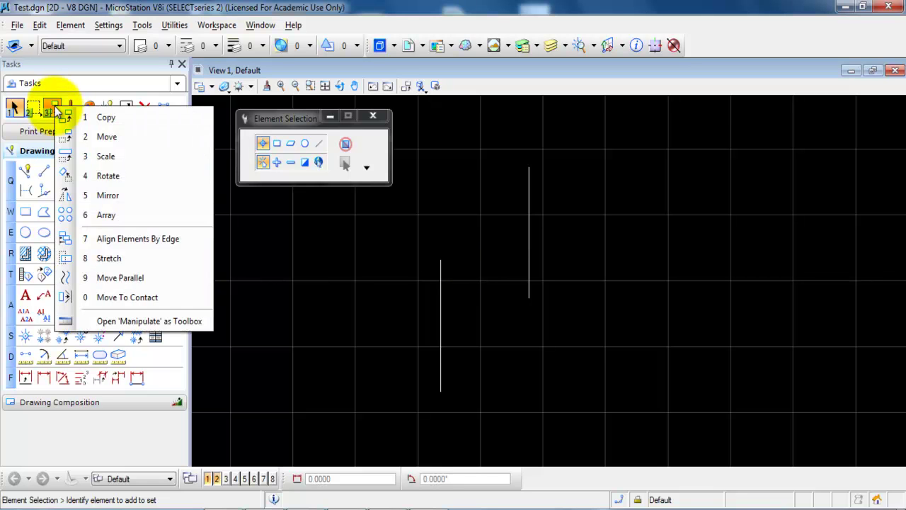
left_click(105, 138)
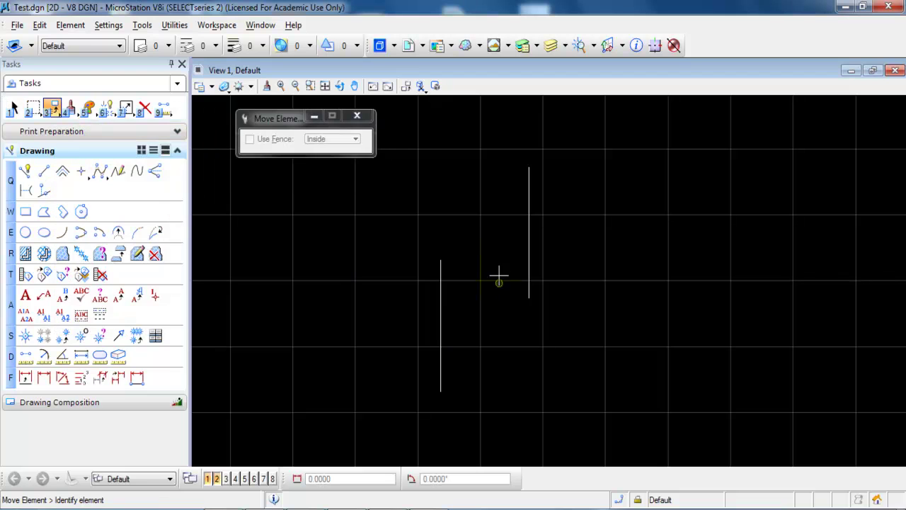
left_click(526, 166)
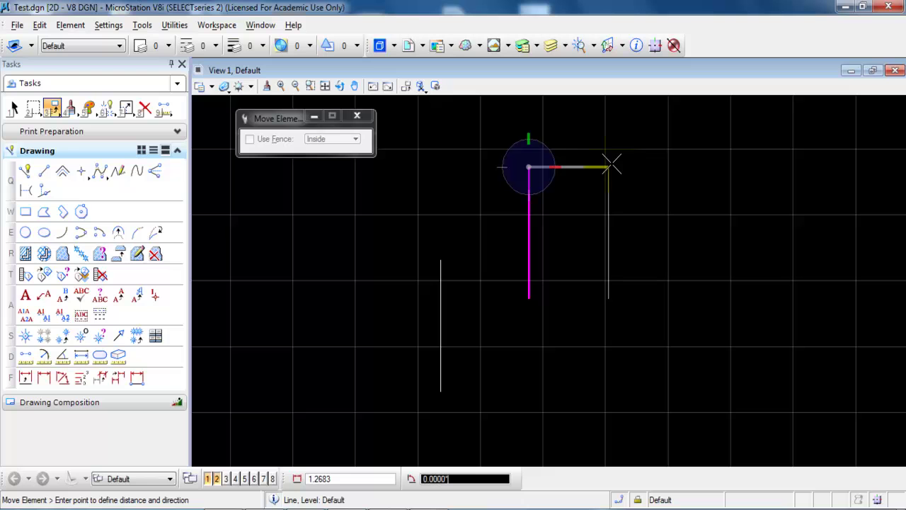
left_click(643, 167)
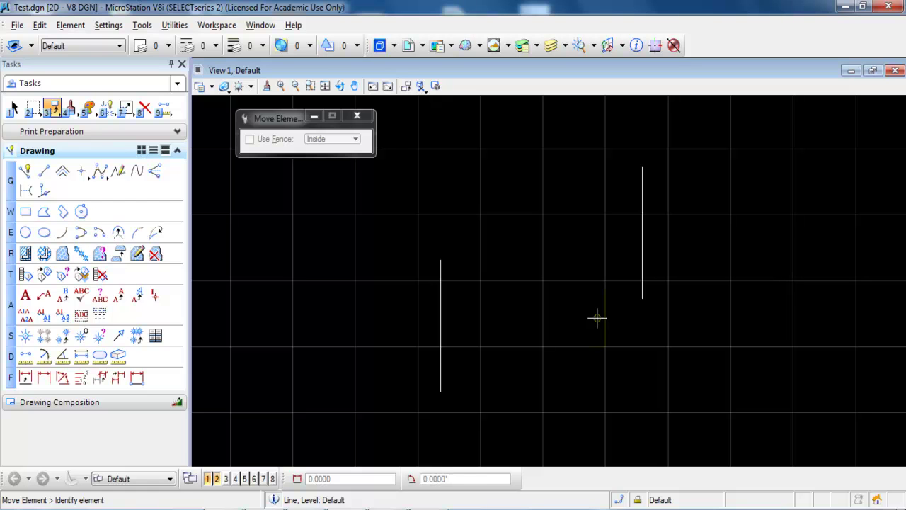
left_click(54, 112)
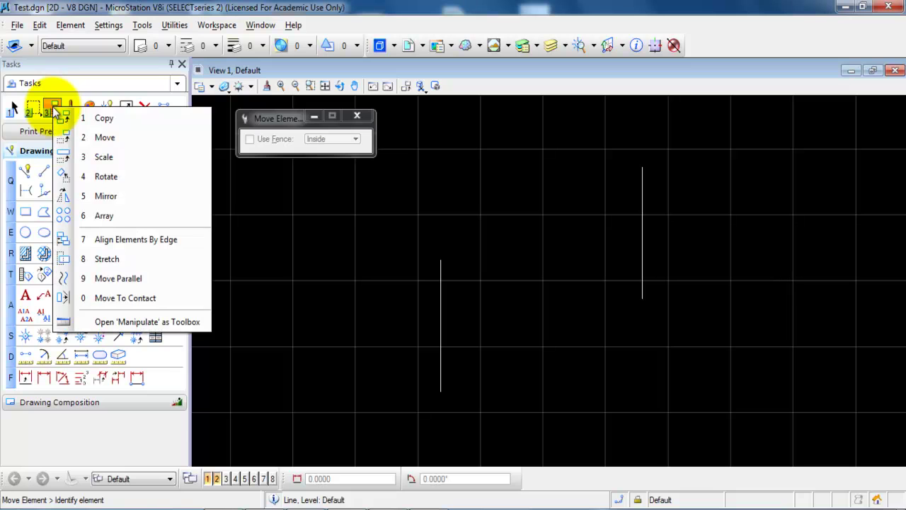
Rotate the left vertical line 45° using the Active Angle method
left_click(108, 177)
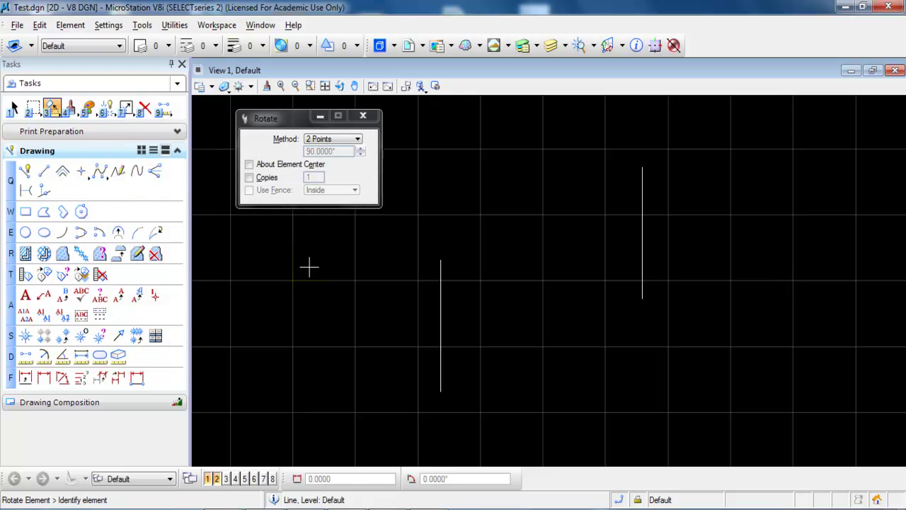
left_click(323, 139)
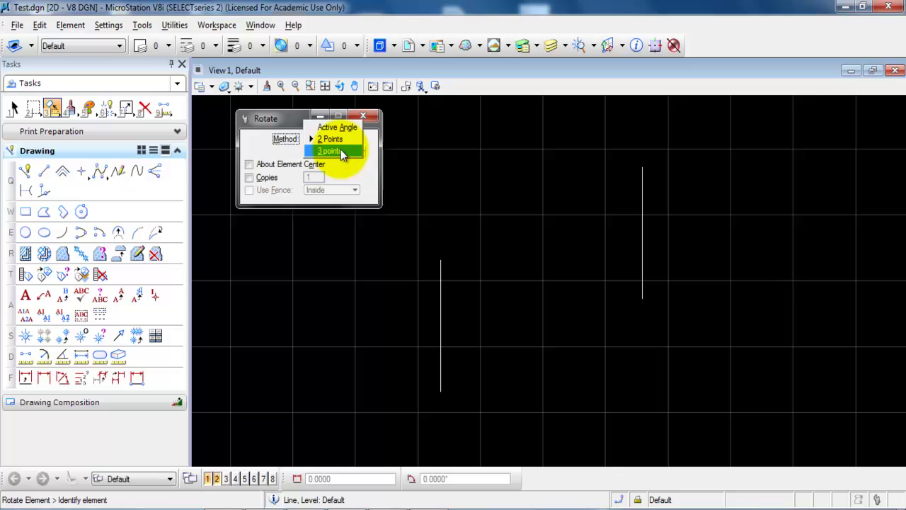
left_click(339, 129)
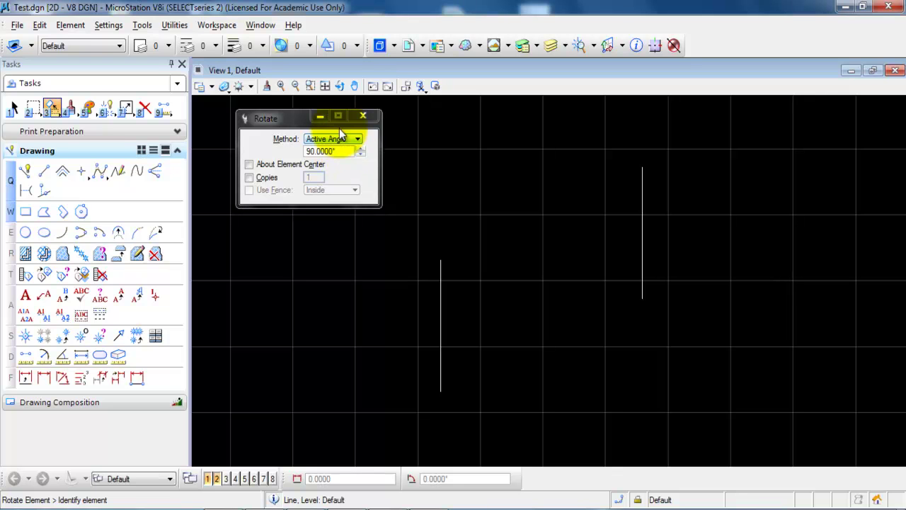
double_click(310, 150)
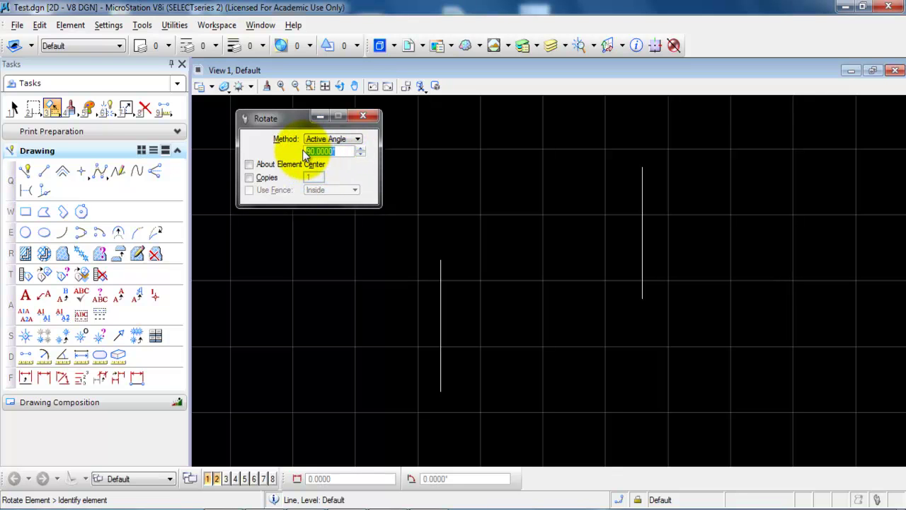
type("45")
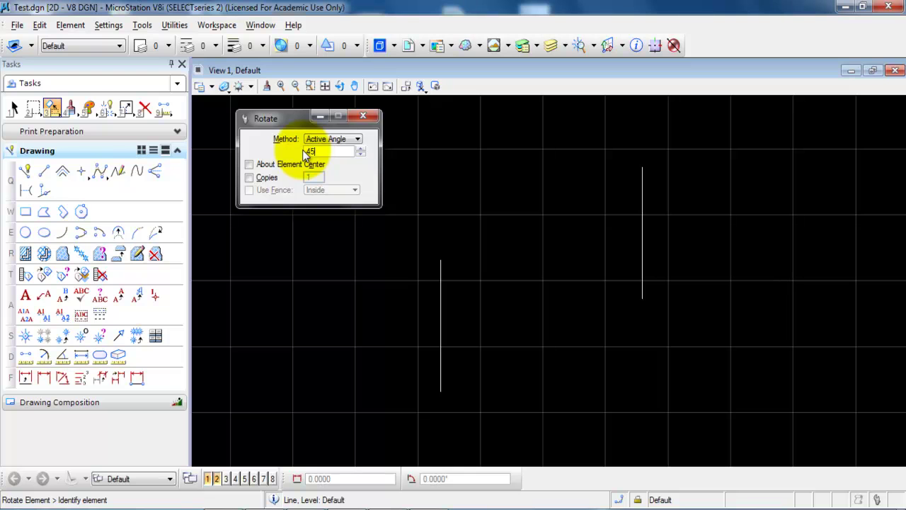
left_click(440, 325)
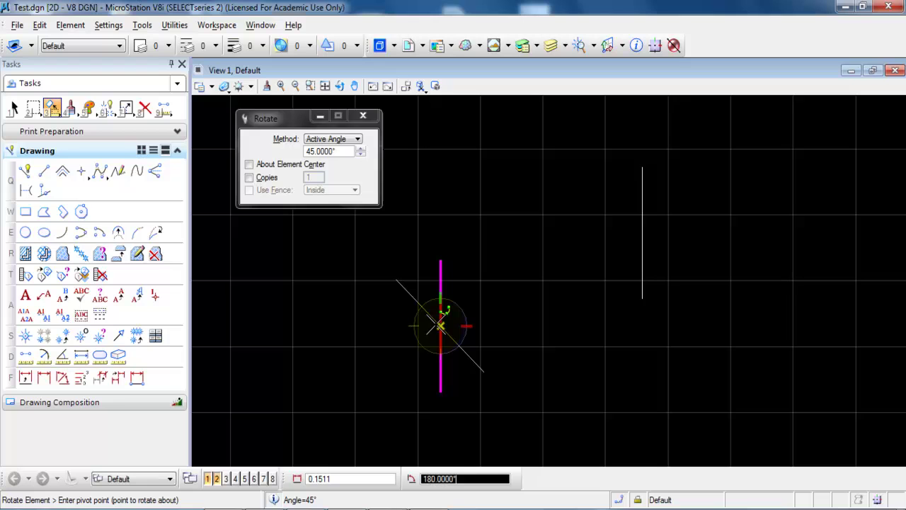
left_click(440, 325)
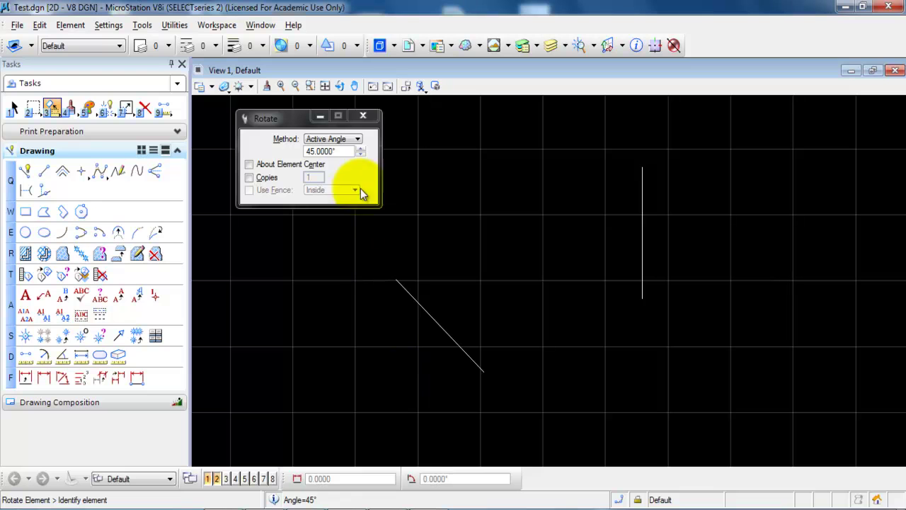
Rotate the diagonal line about its lower end to a shallower slope using the 2 Points method
left_click(326, 141)
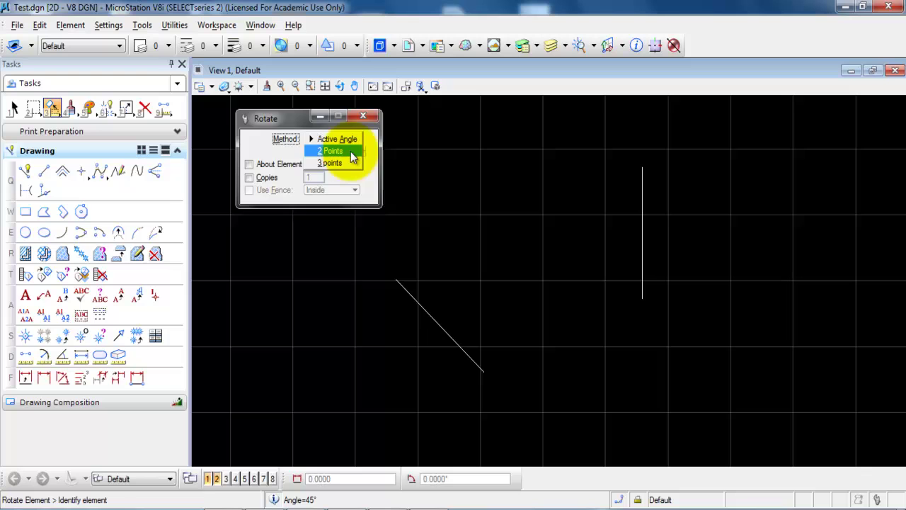
left_click(351, 152)
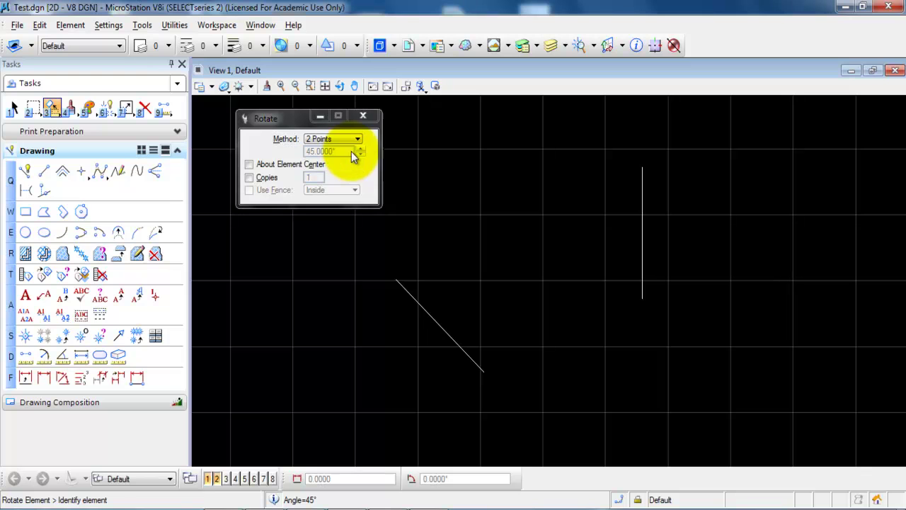
left_click(484, 367)
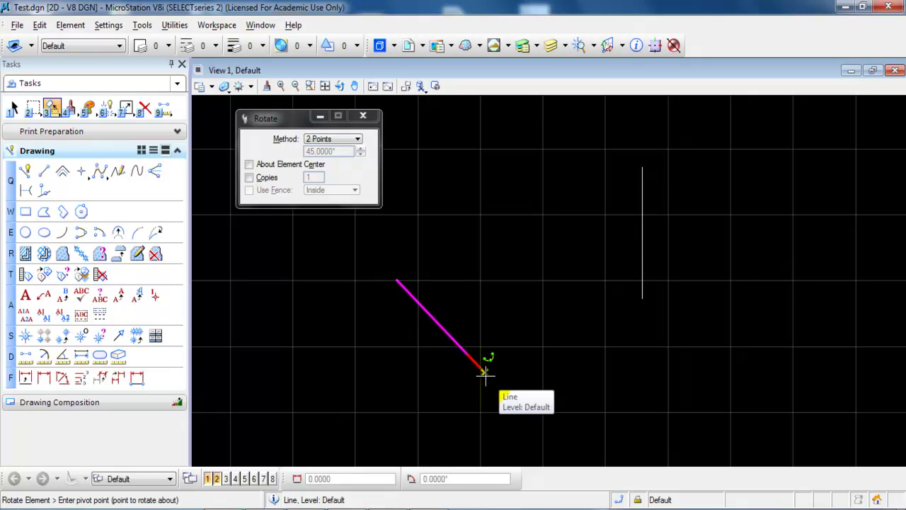
left_click(486, 374)
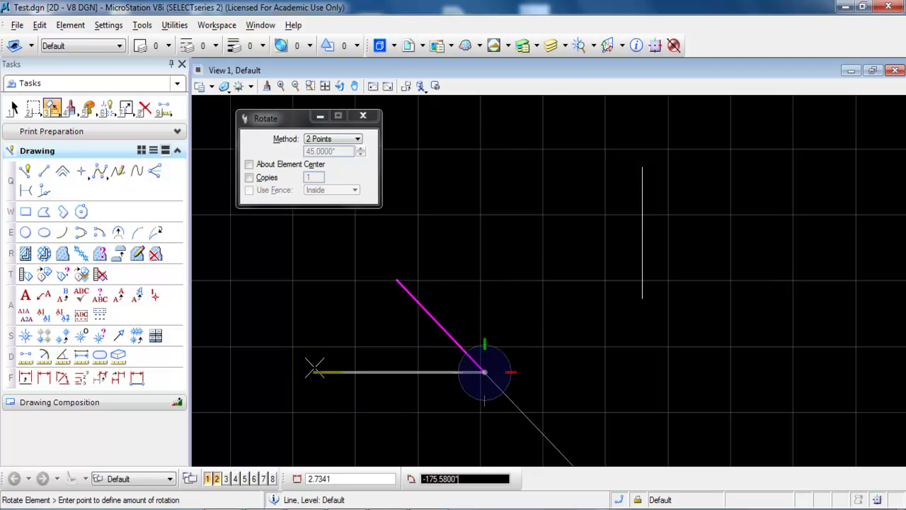
right_click(579, 338)
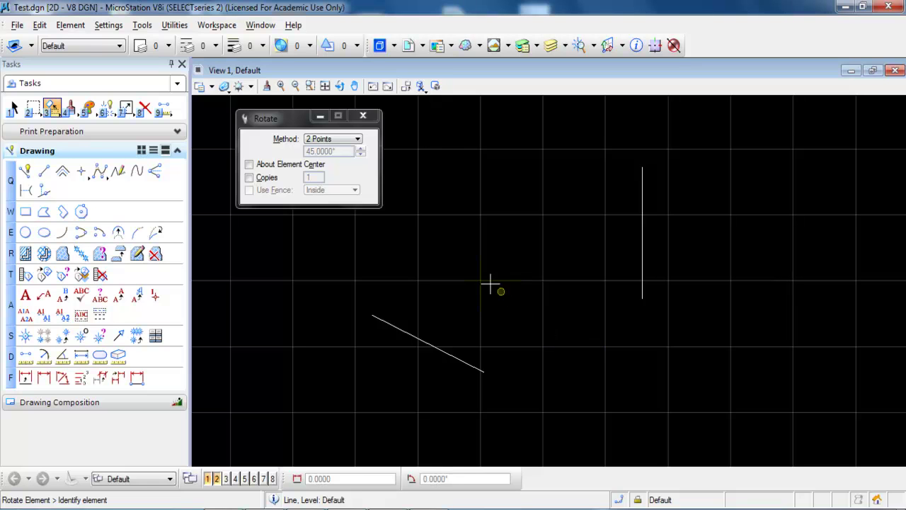
Rotate the right vertical line about its lower end toward the upper left using the 3 Points method
left_click(336, 141)
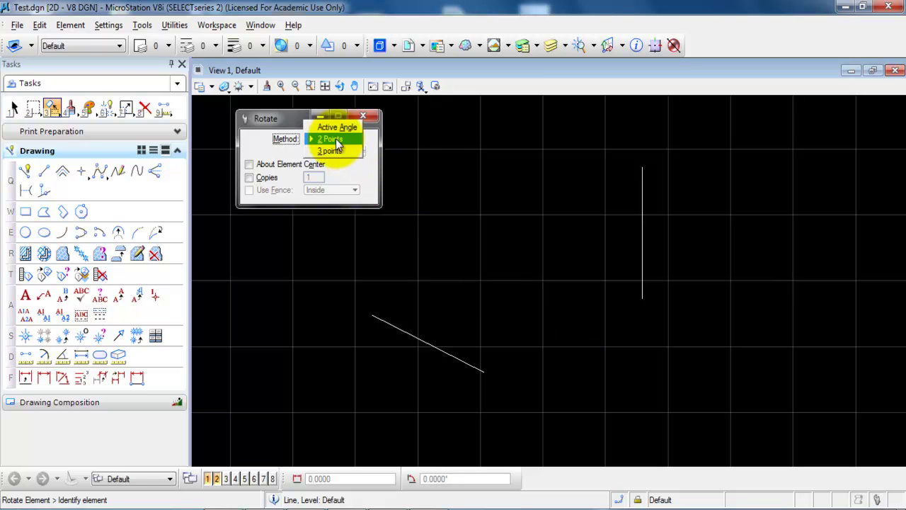
left_click(355, 152)
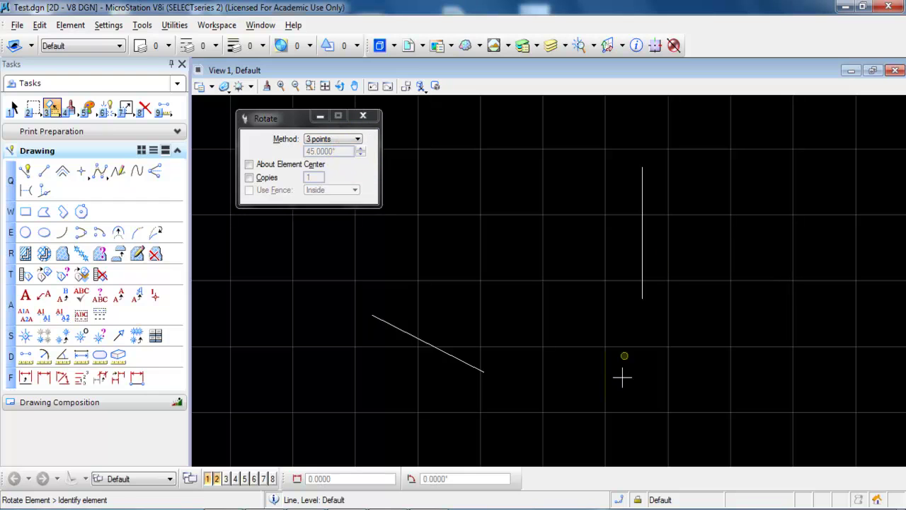
left_click(645, 301)
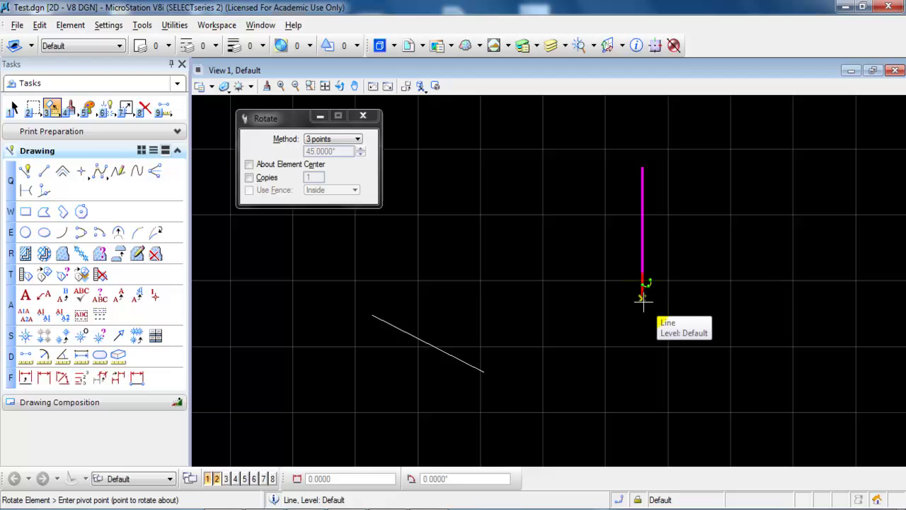
left_click(642, 299)
left_click(635, 168)
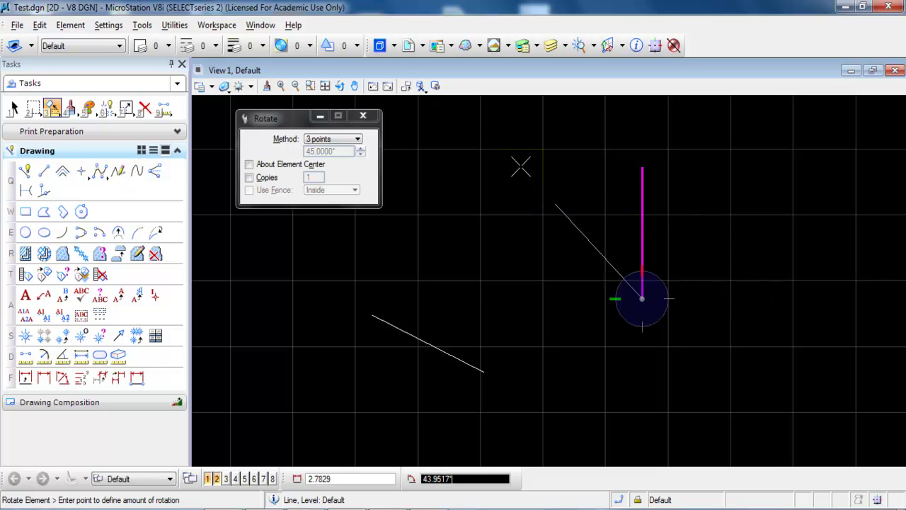
left_click(521, 165)
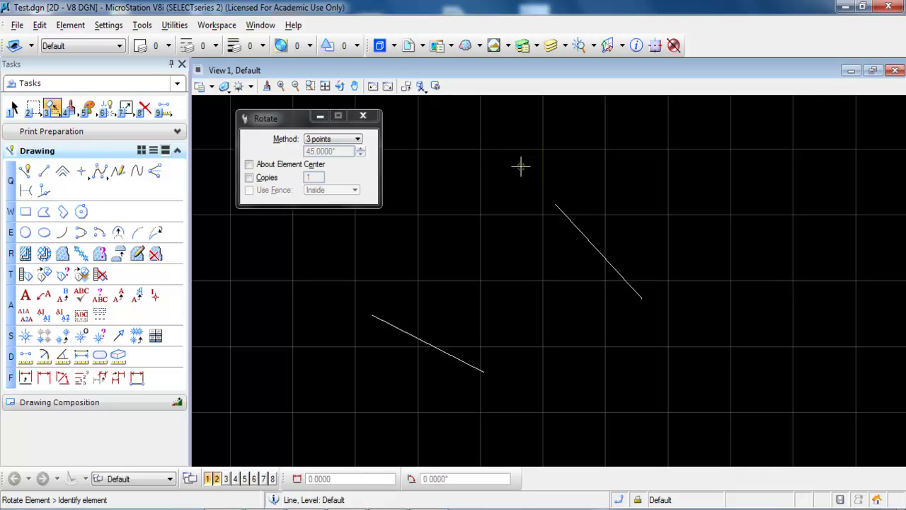